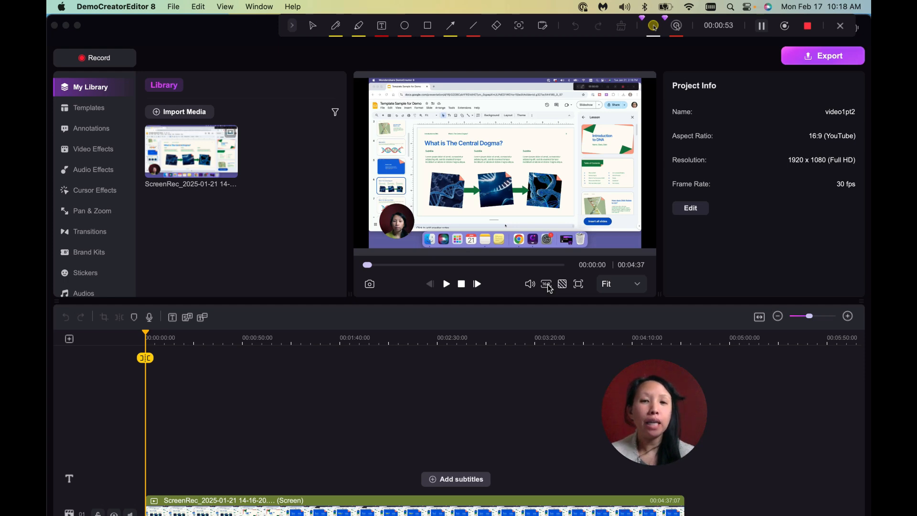
- Change the project's aspect ratio to 9:16 (TikTok) and enlarge and reposition the screen clip to fill the vertical frame
{"action": "left_click", "coordinate": [548, 285]}
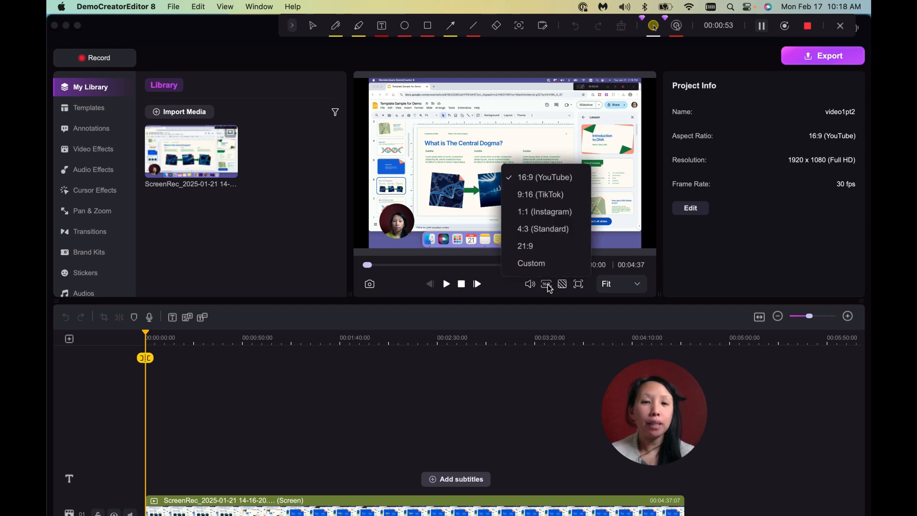
{"action": "left_click", "coordinate": [547, 197]}
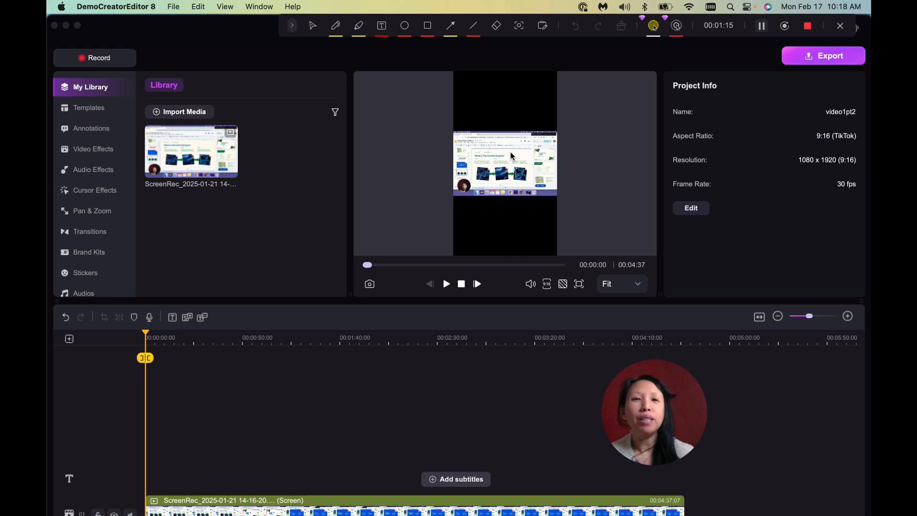
{"action": "left_click", "coordinate": [515, 136]}
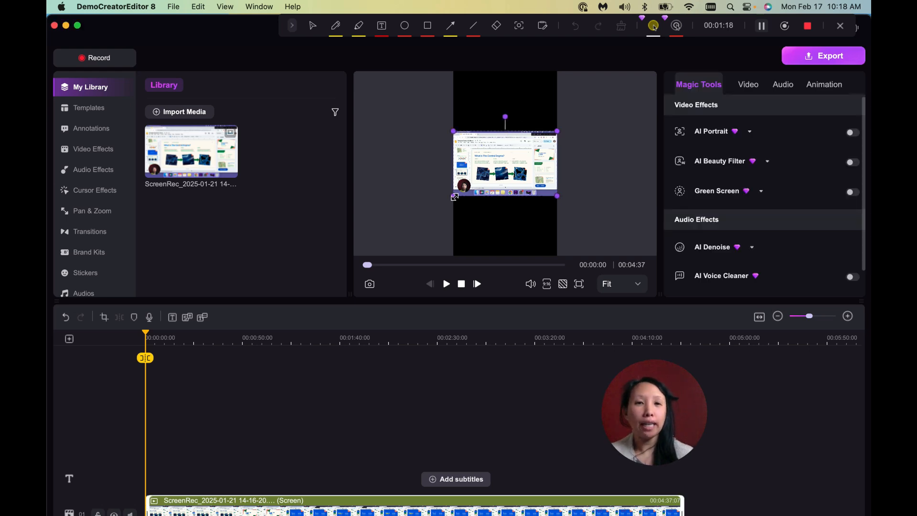
{"action": "left_click_drag", "start_coordinate": [454, 196], "coordinate": [509, 192]}
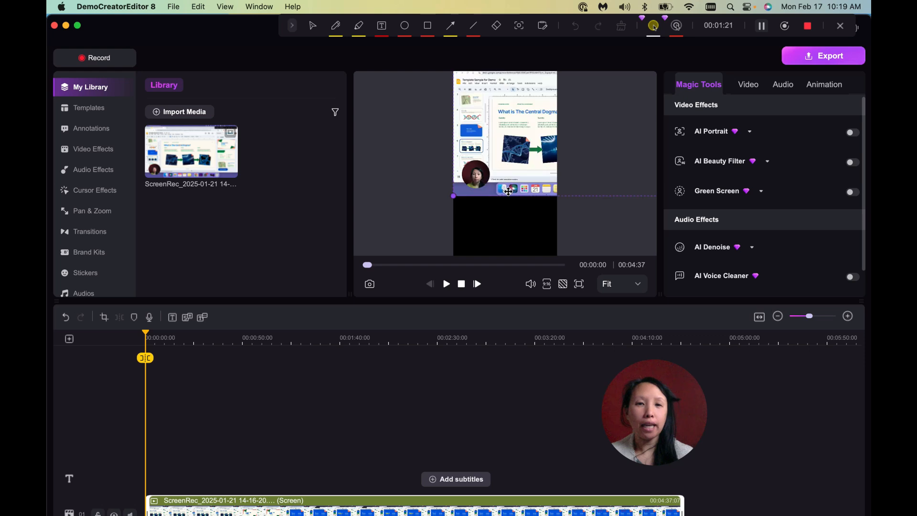
{"action": "left_click_drag", "start_coordinate": [508, 191], "coordinate": [519, 185]}
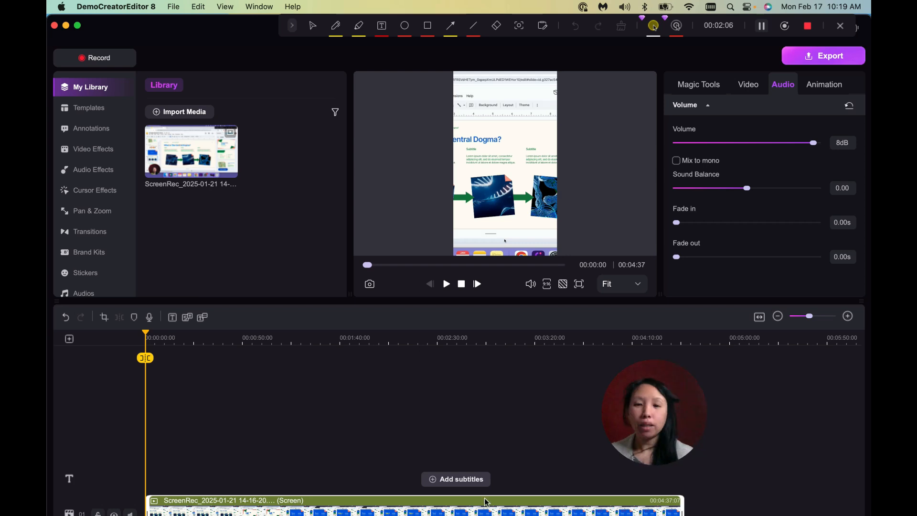
- Split the screen clip at 00:01:40 and delete the part after the split
{"action": "mouse_move", "coordinate": [556, 499]}
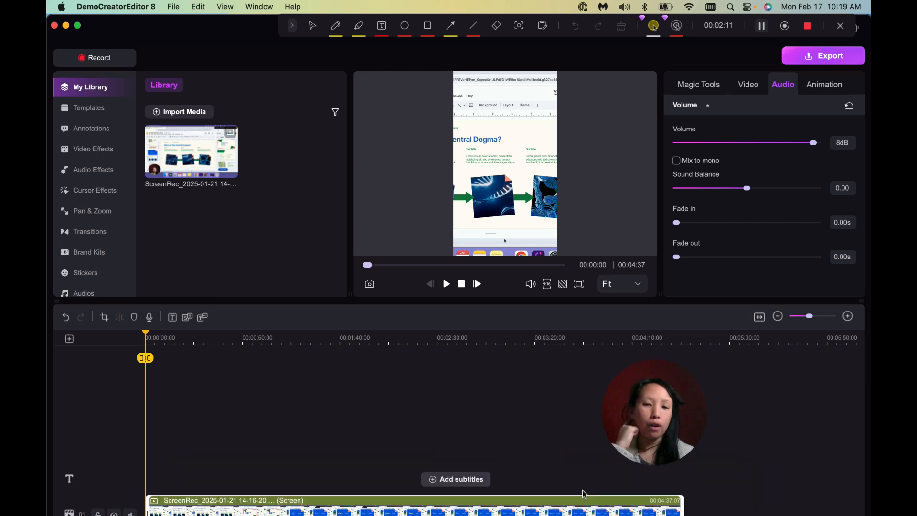
{"action": "left_click", "coordinate": [148, 334]}
{"action": "left_click_drag", "start_coordinate": [152, 331], "coordinate": [341, 349]}
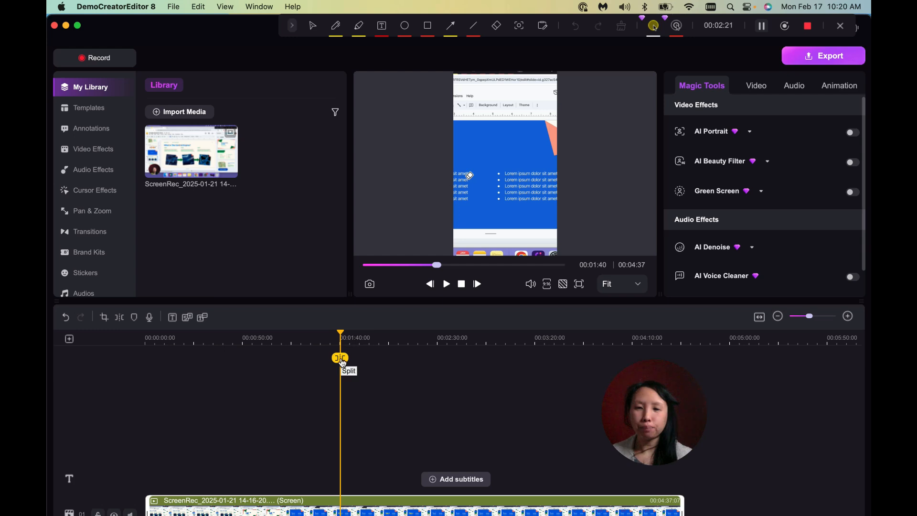
{"action": "right_click", "coordinate": [341, 501]}
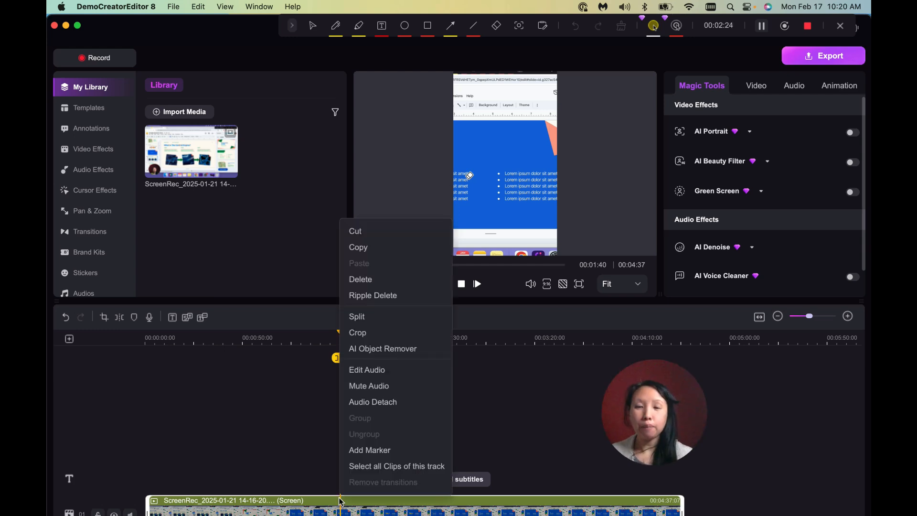
{"action": "left_click", "coordinate": [362, 313]}
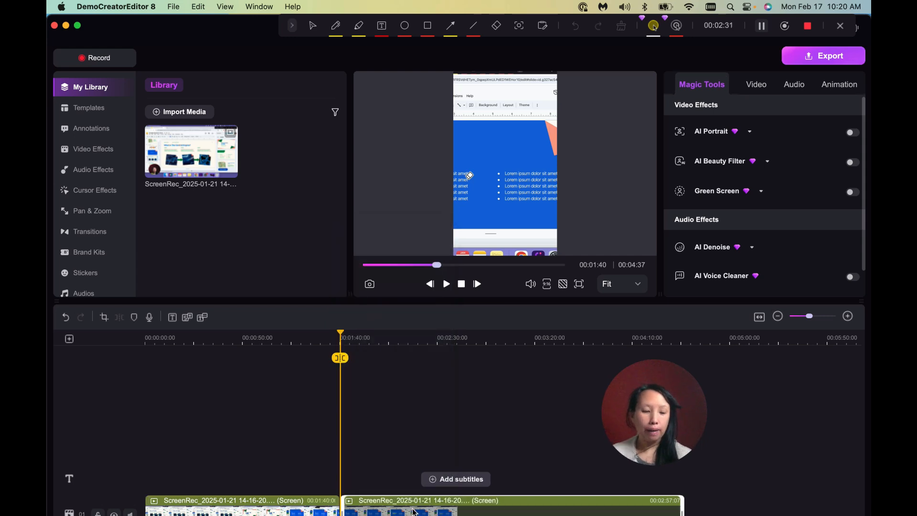
{"action": "key", "text": "Delete"}
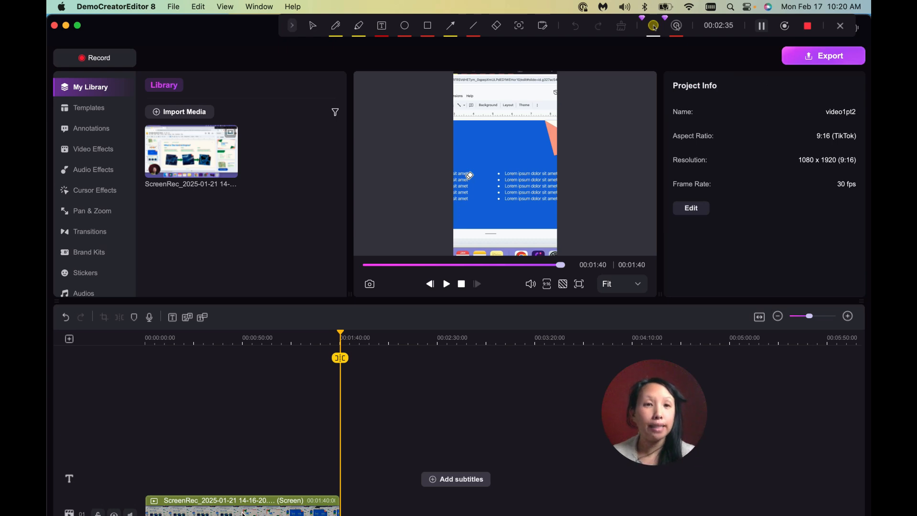
- Enable the AI Beauty Filter on the remaining clip with the Smooth effect
{"action": "left_click", "coordinate": [243, 512]}
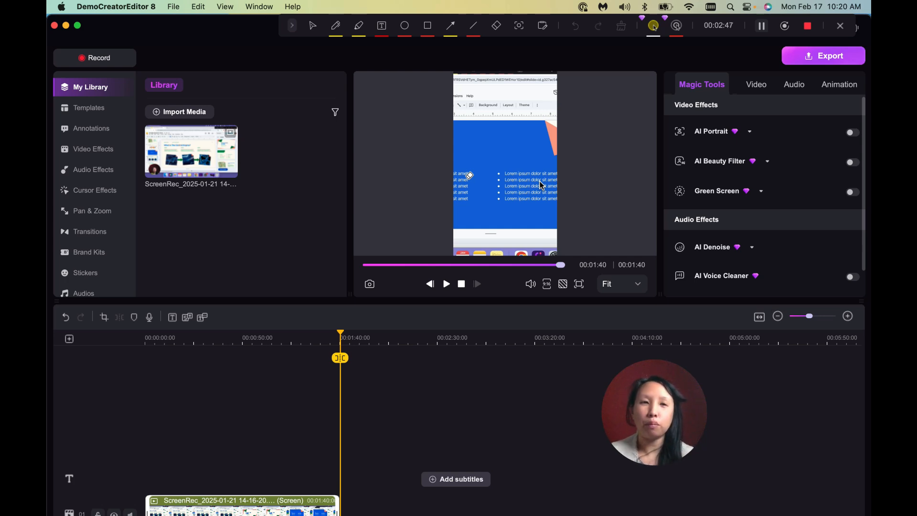
{"action": "left_click", "coordinate": [853, 163]}
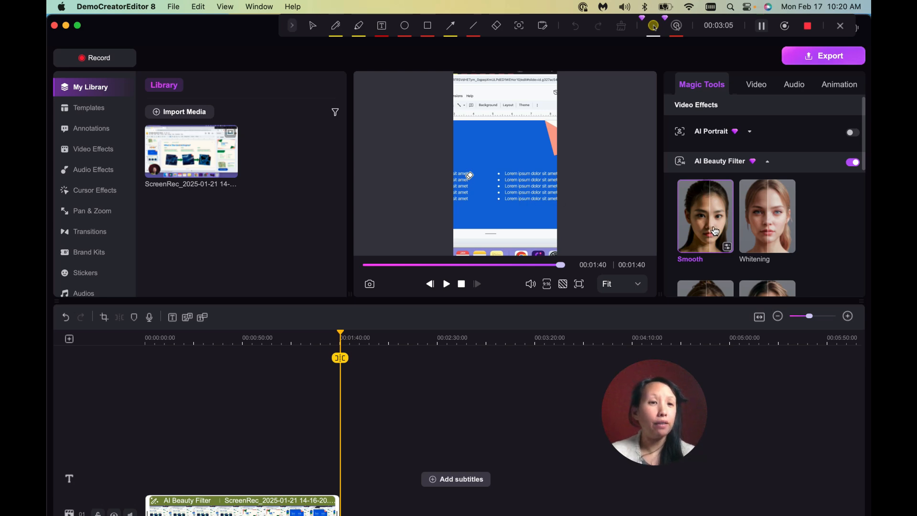
{"action": "scroll", "coordinate": [741, 207], "scroll_direction": "down", "scroll_amount": 3}
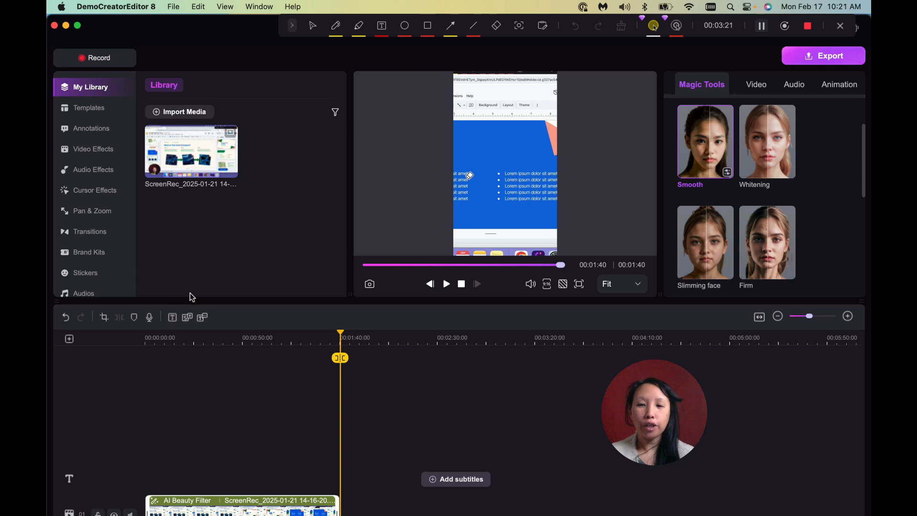
- Add a default text annotation to the video at the playhead and select it in the preview
{"action": "left_click", "coordinate": [172, 318]}
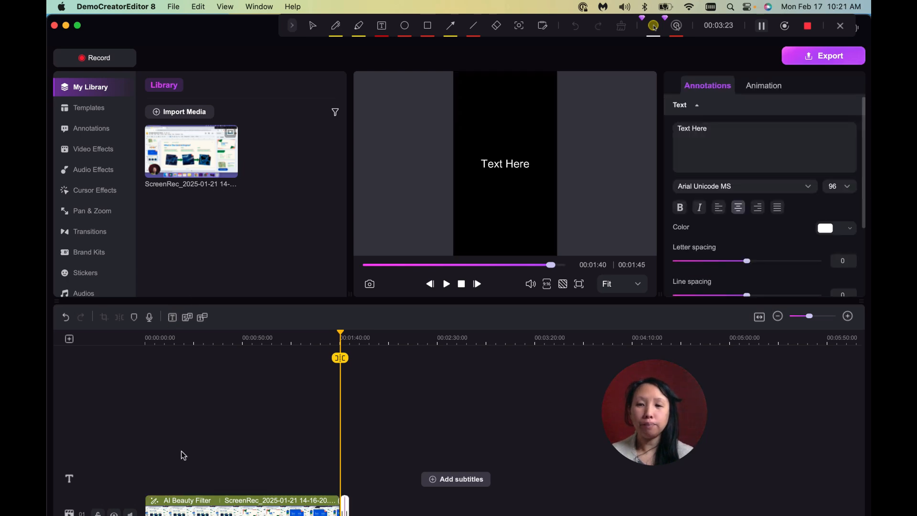
{"action": "left_click", "coordinate": [516, 167]}
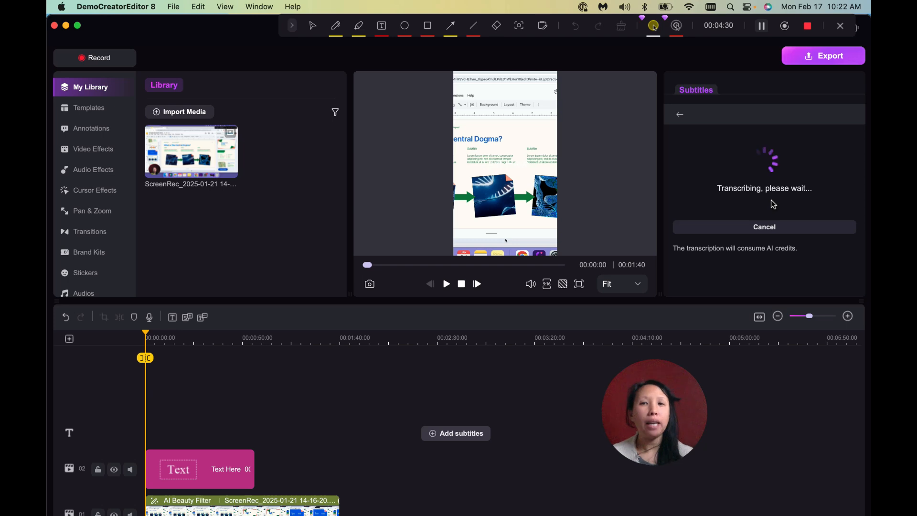
{"action": "left_click", "coordinate": [763, 27]}
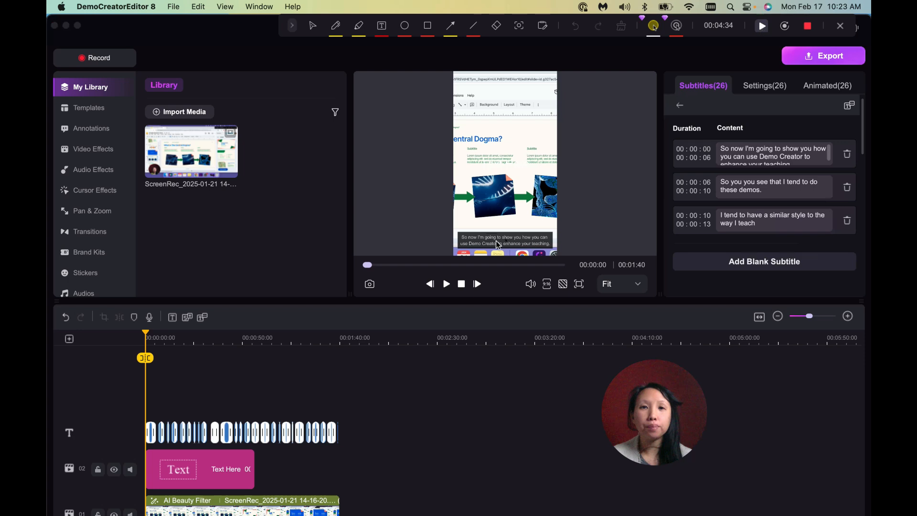
{"action": "key", "text": "F9"}
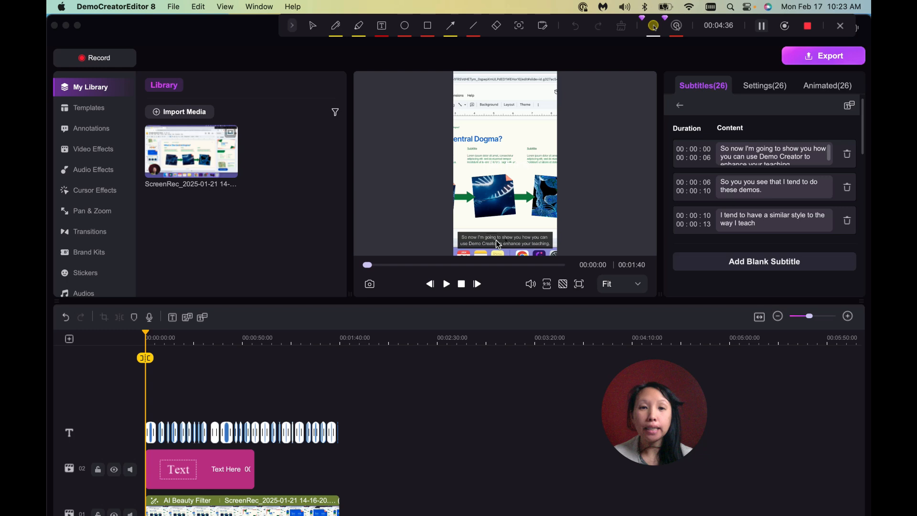
- Enlarge the font of all subtitles and give them a yellow background
{"action": "left_click", "coordinate": [768, 156]}
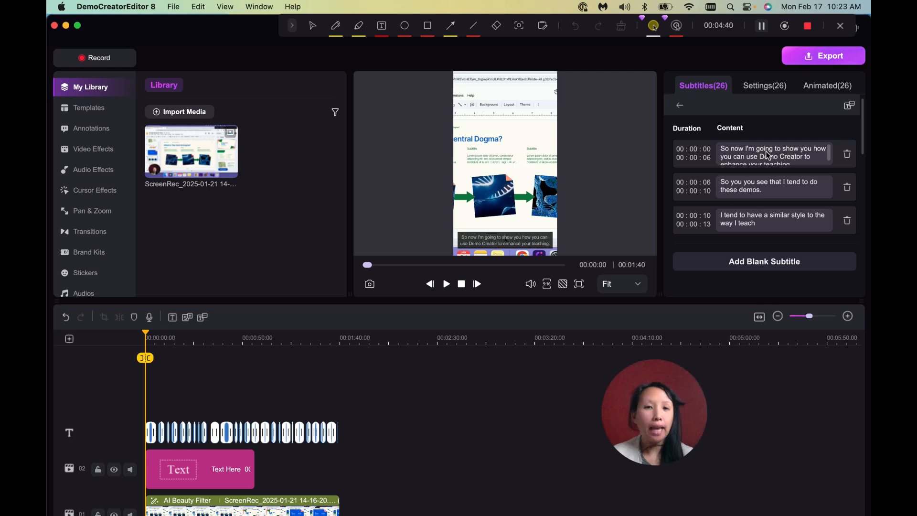
{"action": "left_click", "coordinate": [765, 86]}
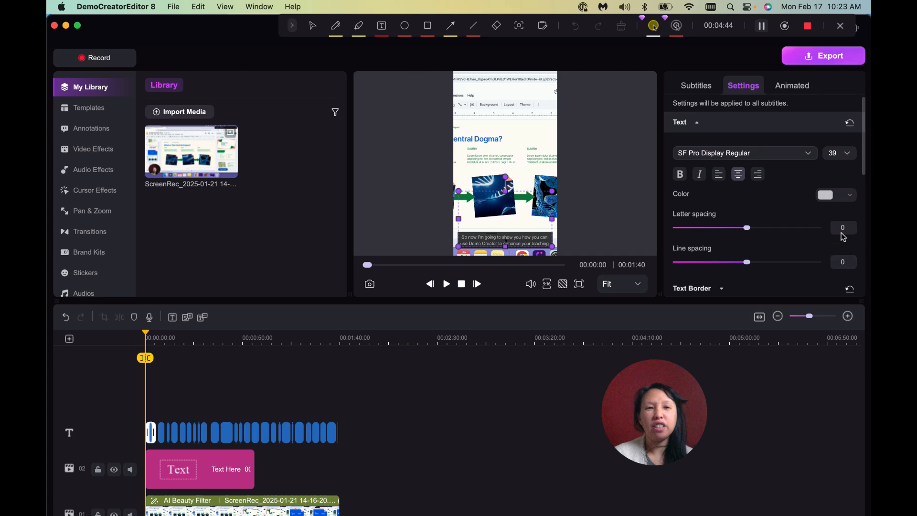
{"action": "left_click", "coordinate": [847, 153]}
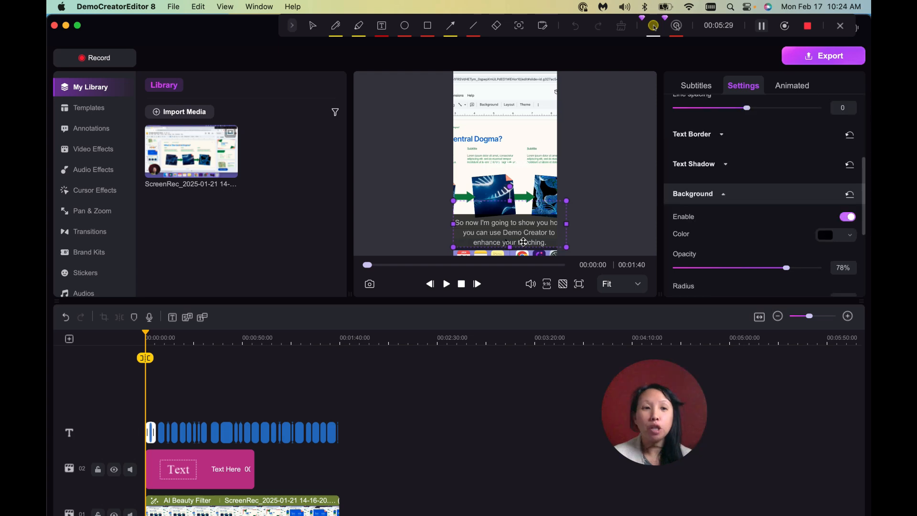
{"action": "left_click", "coordinate": [848, 217]}
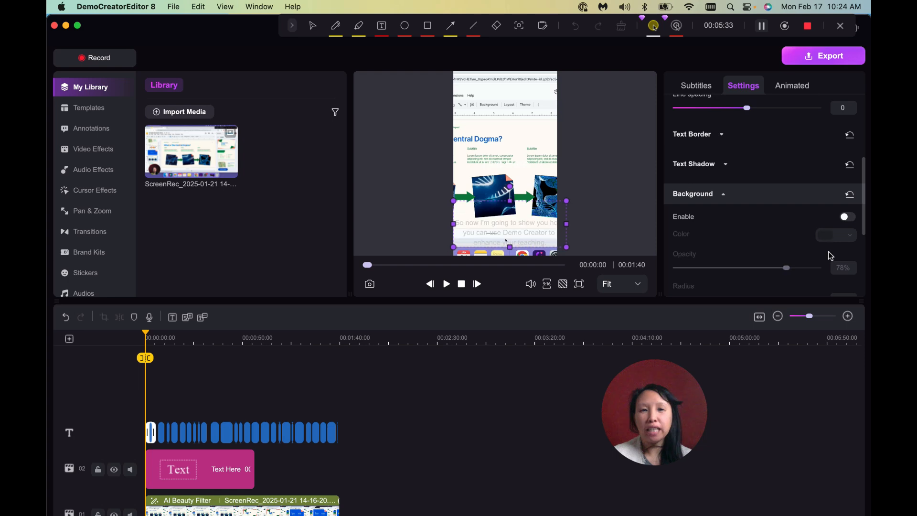
{"action": "left_click", "coordinate": [848, 217]}
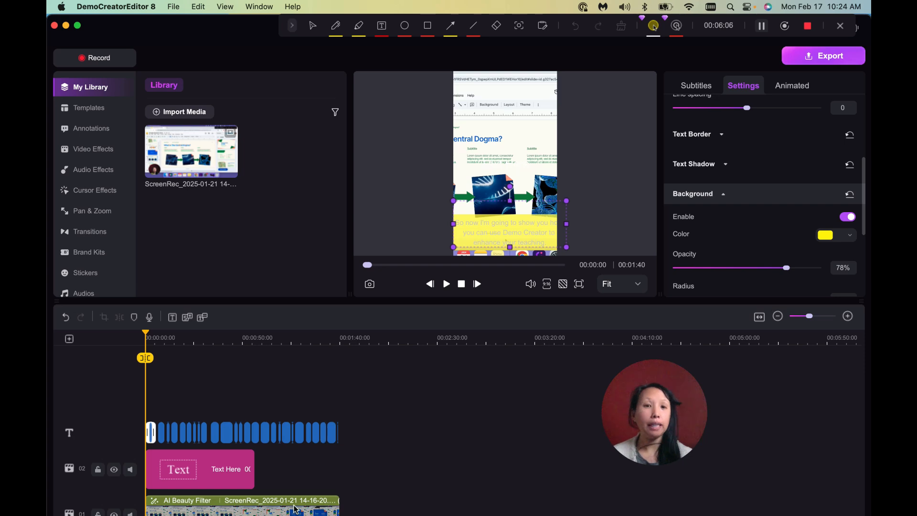
- Replace the text annotation's placeholder with "Recap of Week One"
{"action": "left_click", "coordinate": [208, 459]}
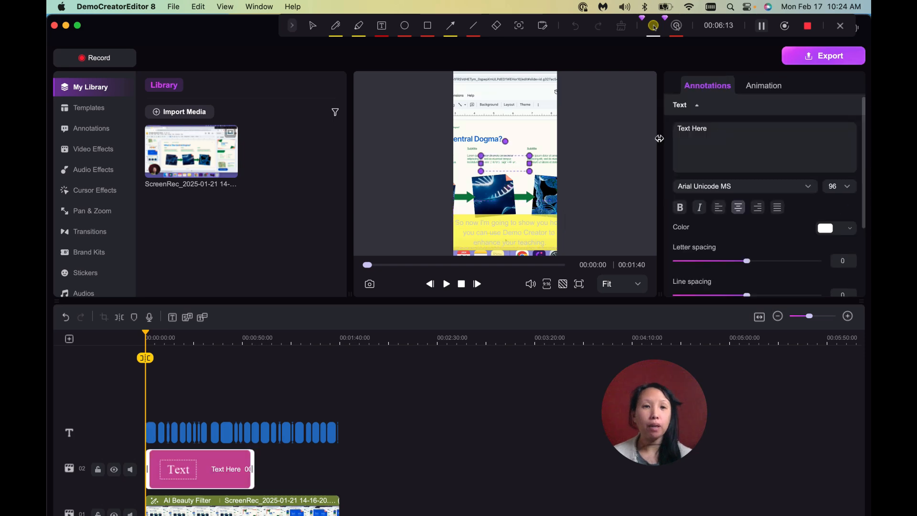
{"action": "key", "text": "super+a"}
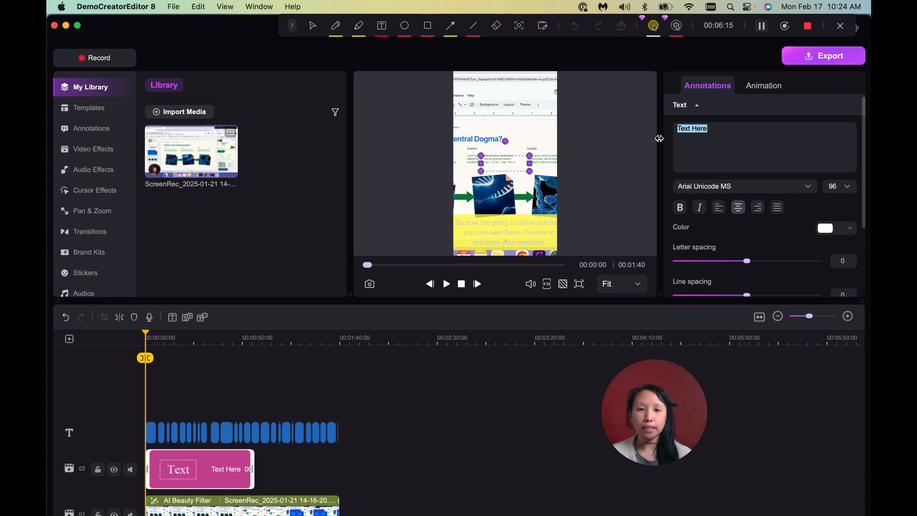
{"action": "type", "text": "Recap o"}
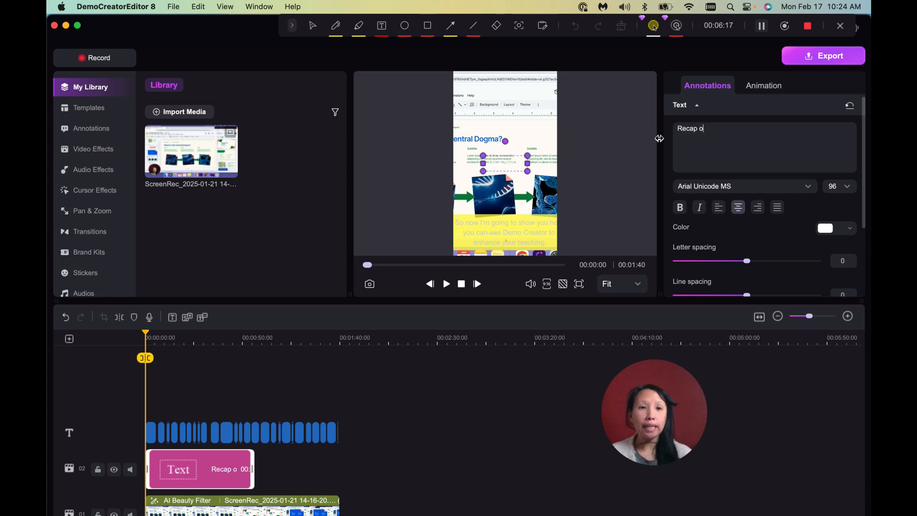
{"action": "type", "text": "f Week One"}
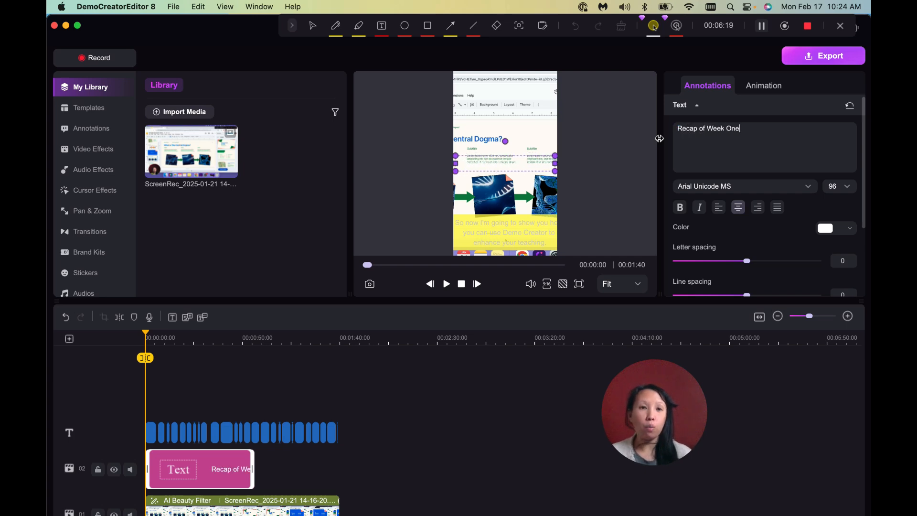
- Color the "Recap of Week One" title purple and move it to the upper part of the video frame
{"action": "key", "text": "super+a"}
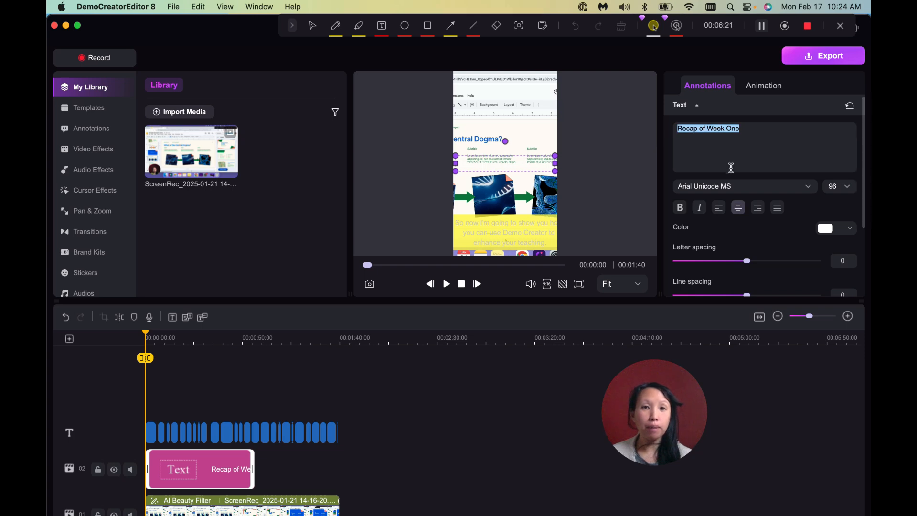
{"action": "left_click", "coordinate": [839, 229]}
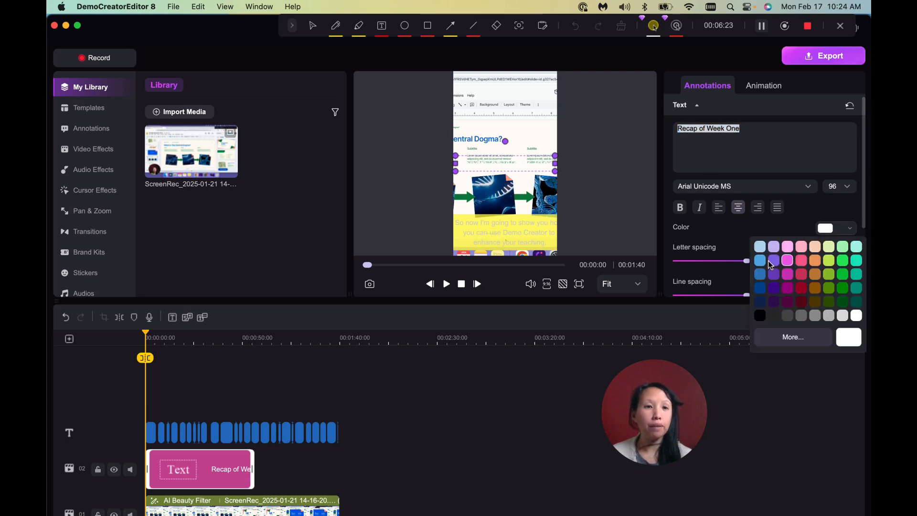
{"action": "left_click", "coordinate": [774, 275]}
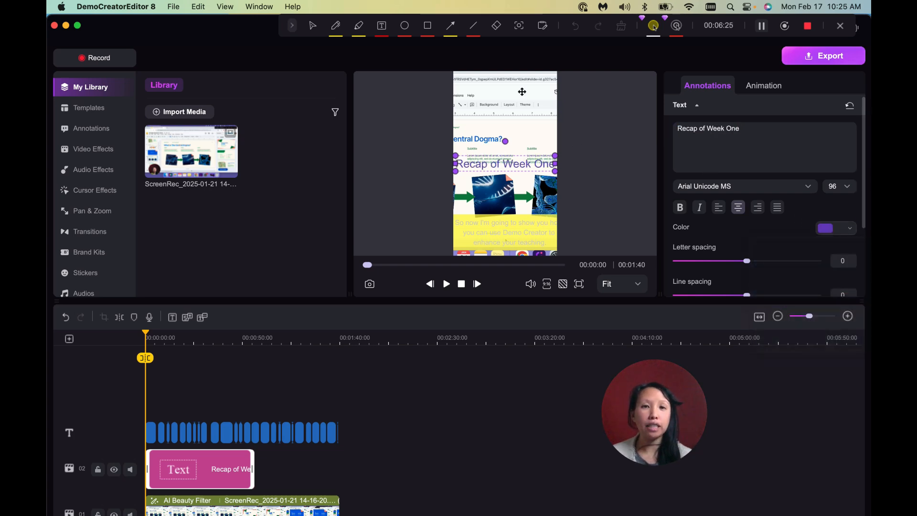
{"action": "left_click_drag", "start_coordinate": [523, 91], "coordinate": [522, 94]}
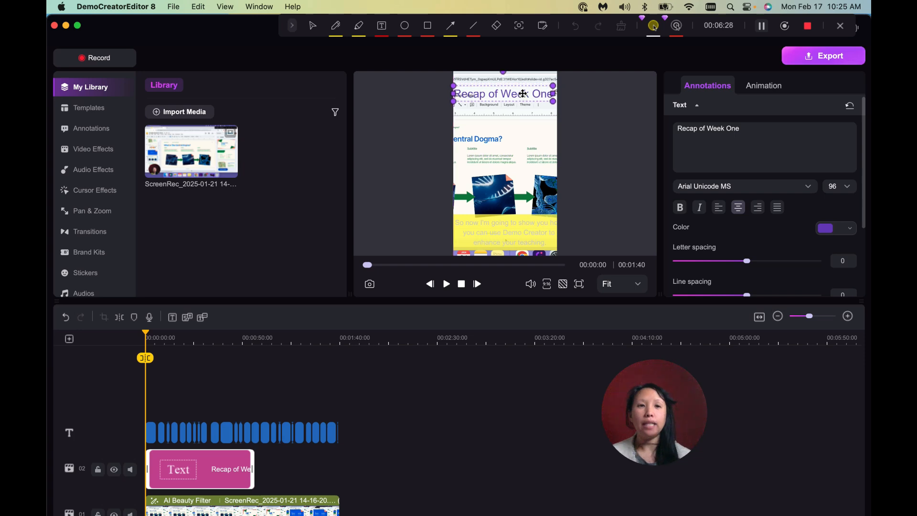